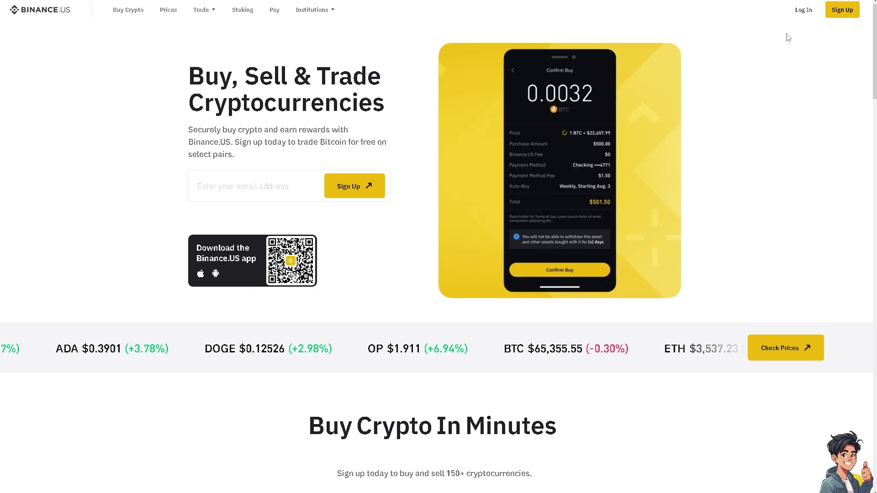
Go from Log In to the Get Started sign-up form and accept the 18+/Terms of Use statement.
click(798, 15)
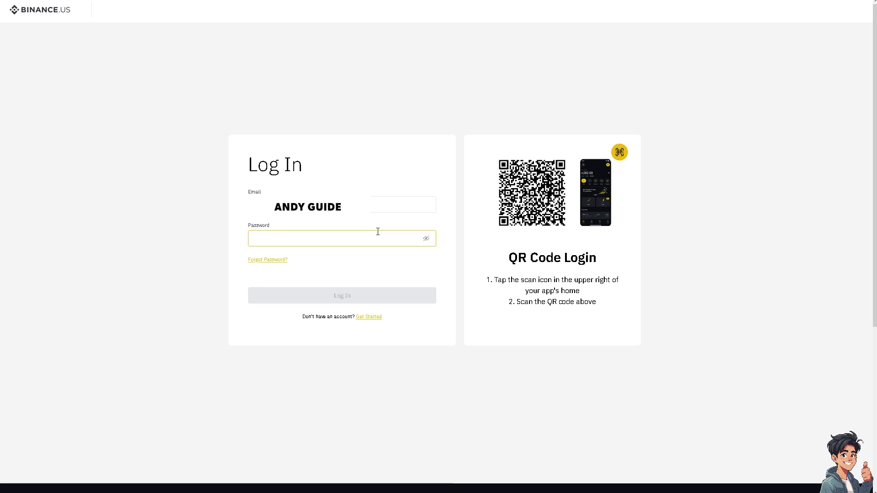
click(375, 319)
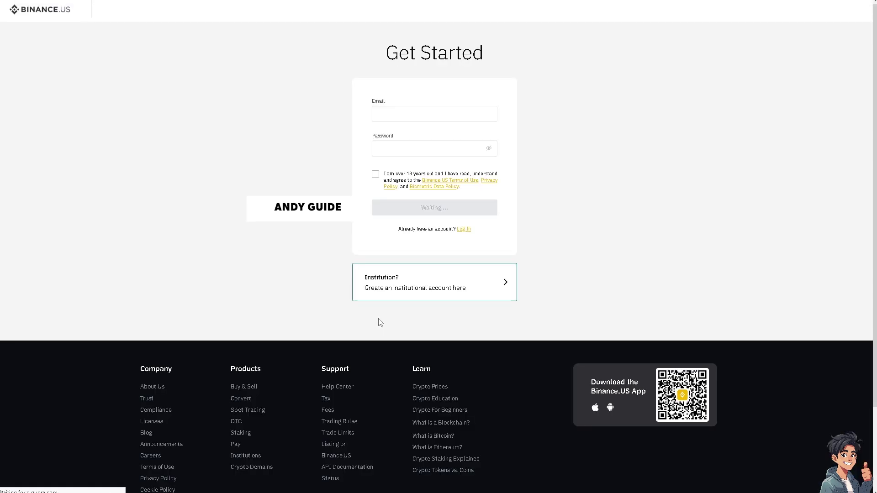
click(376, 177)
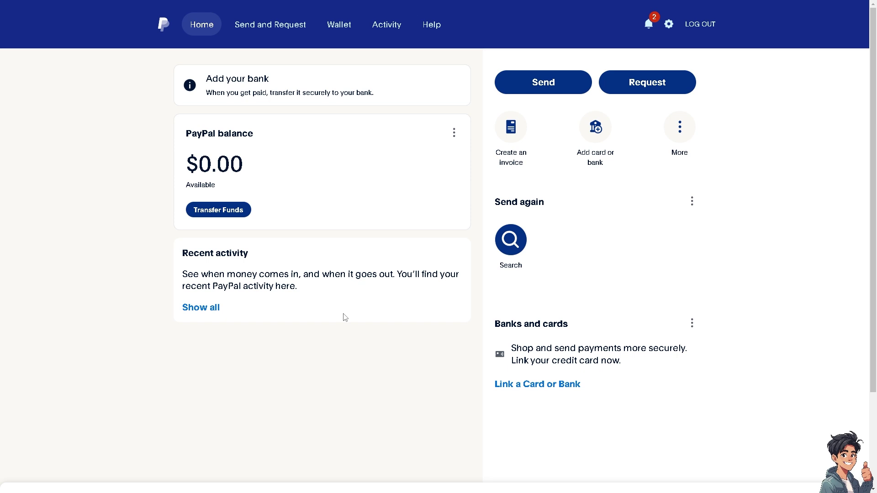
scroll(336, 341, down, 1)
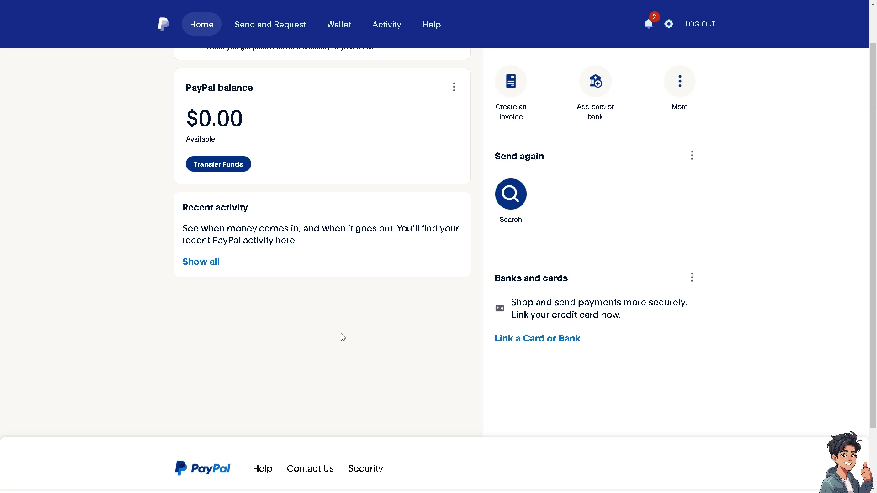
scroll(342, 337, up, 1)
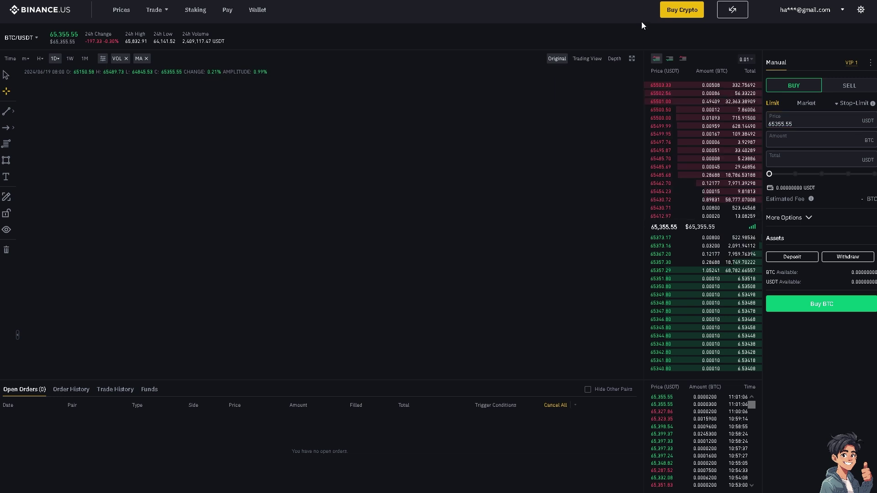
click(870, 62)
click(860, 11)
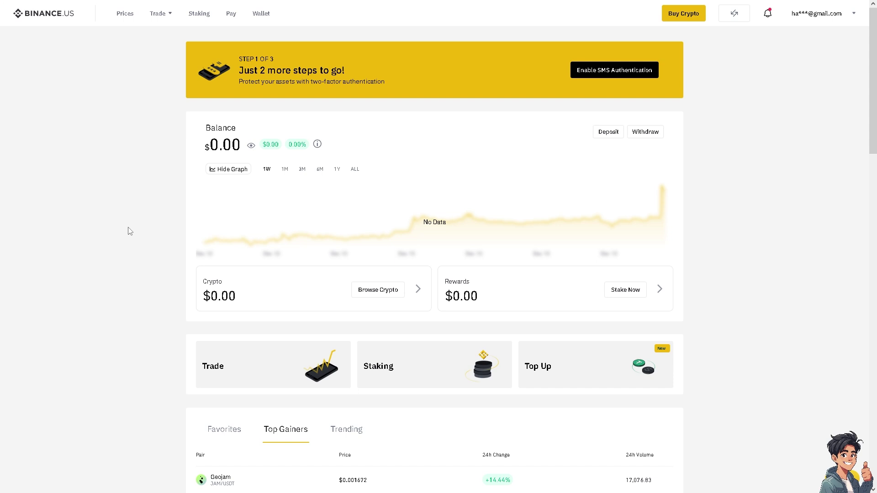
click(388, 295)
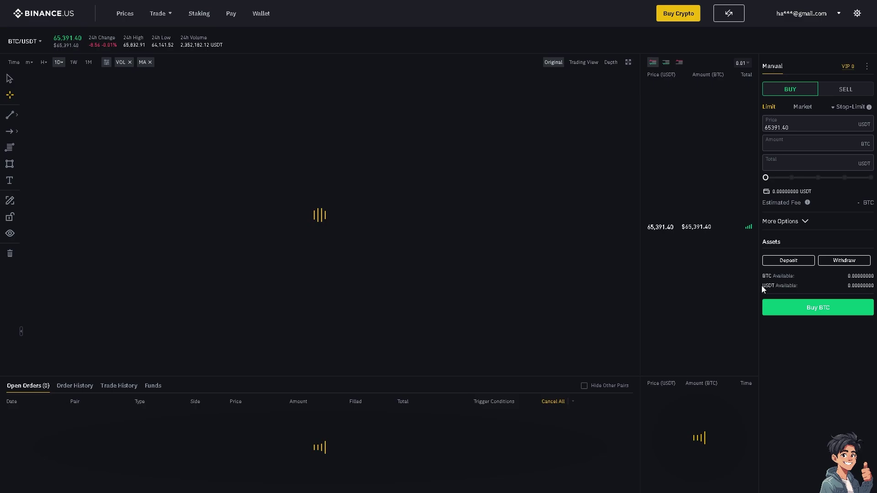
Try Buy BTC, then choose Later to skip two-factor authentication setup.
click(788, 306)
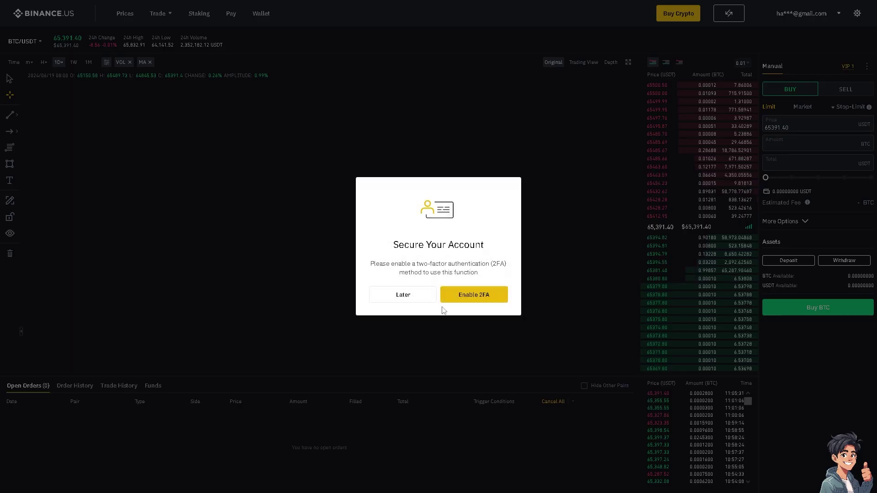
click(410, 298)
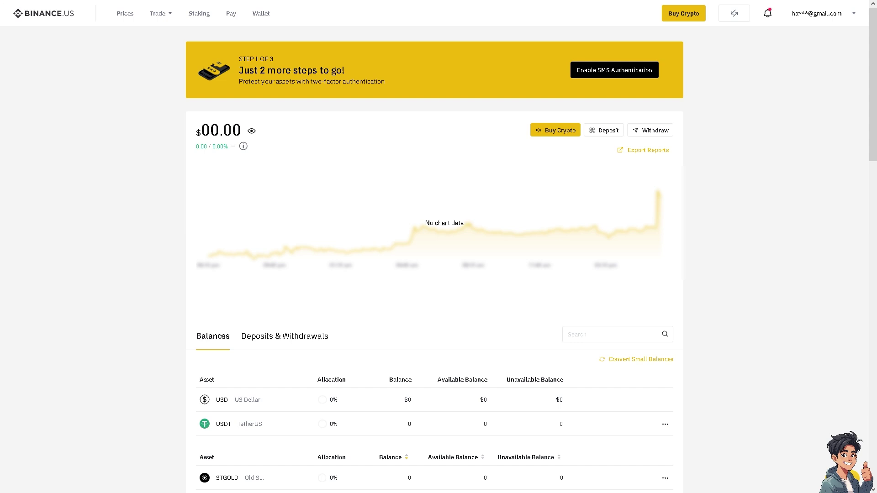
mouse_move(838, 13)
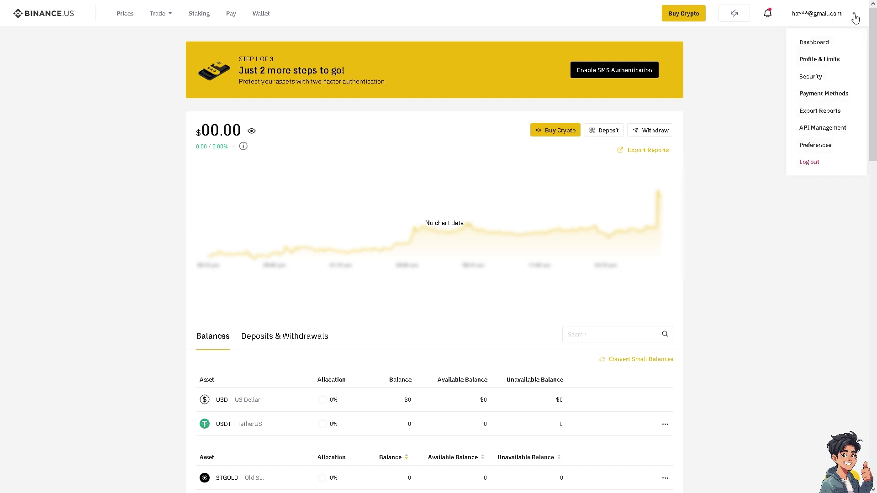
Choose Payment Methods from the account dropdown.
click(822, 96)
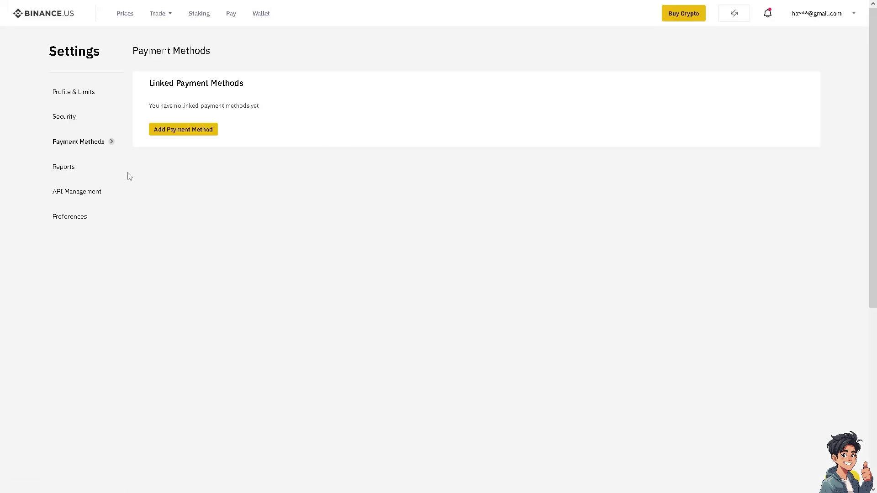
Try Add Payment Method, accept the Verification Required notice, and switch to full screen.
click(177, 133)
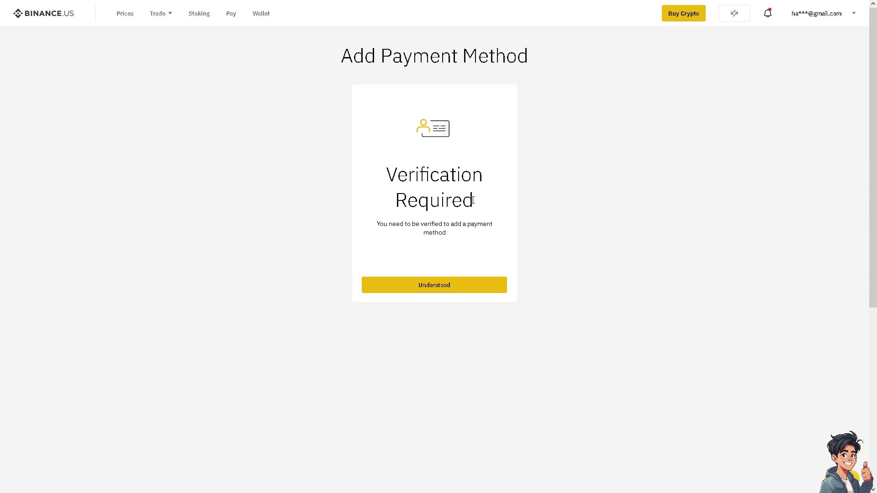
click(449, 291)
key(F11)
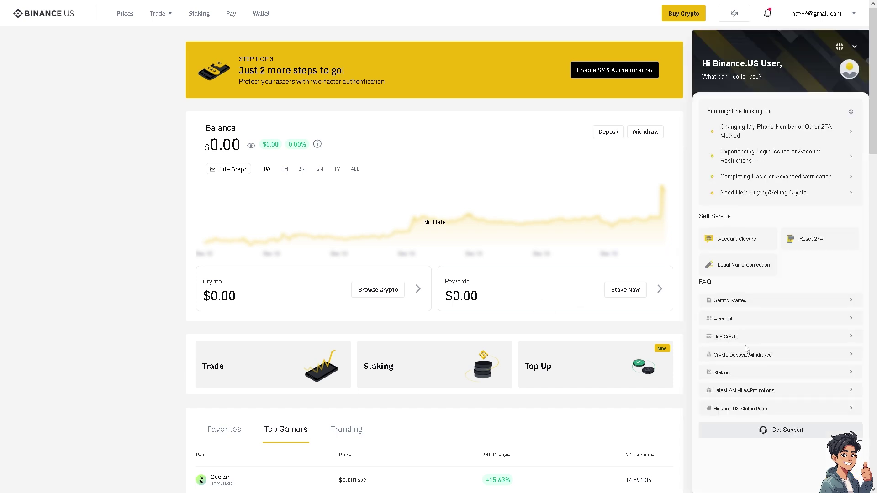
Start a support bot chat from Get Support to ask about connecting PayPal.
click(763, 430)
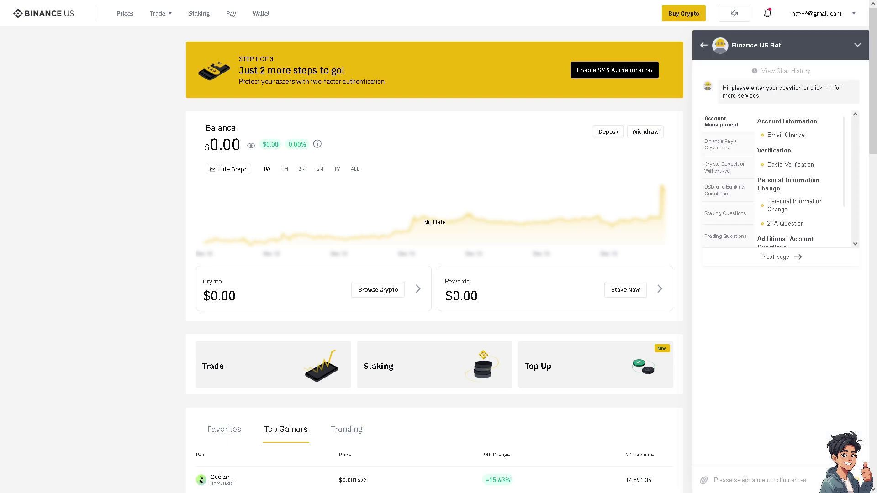